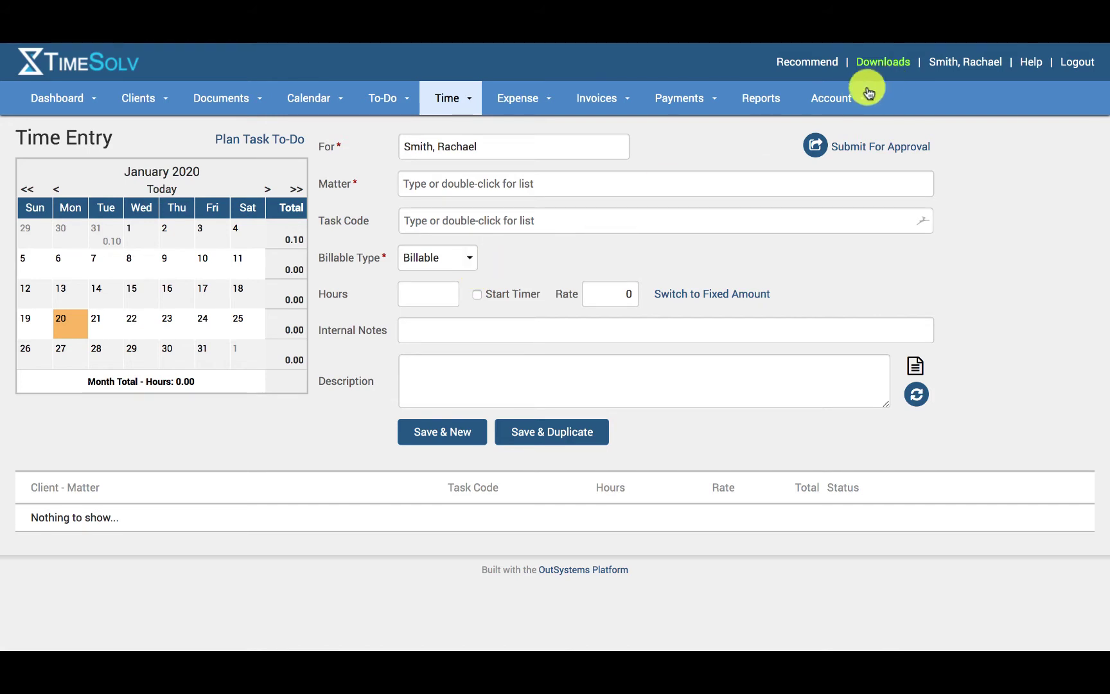
- Go to the Professionals list from the Account menu
{"action": "left_click", "coordinate": [835, 99]}
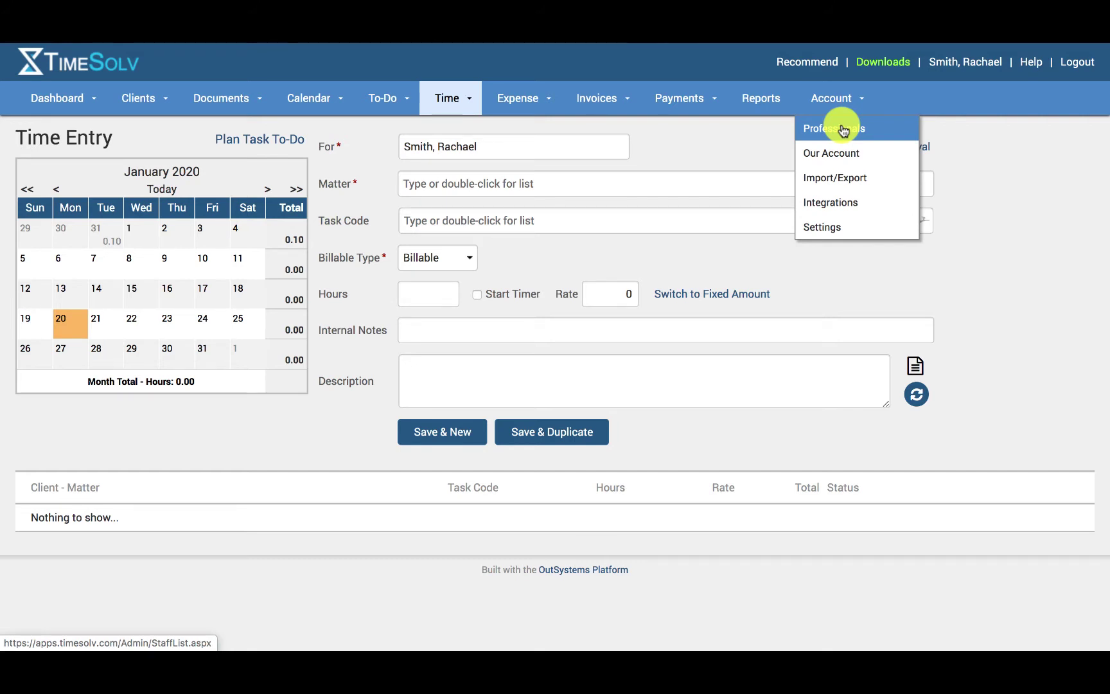
{"action": "left_click", "coordinate": [844, 130]}
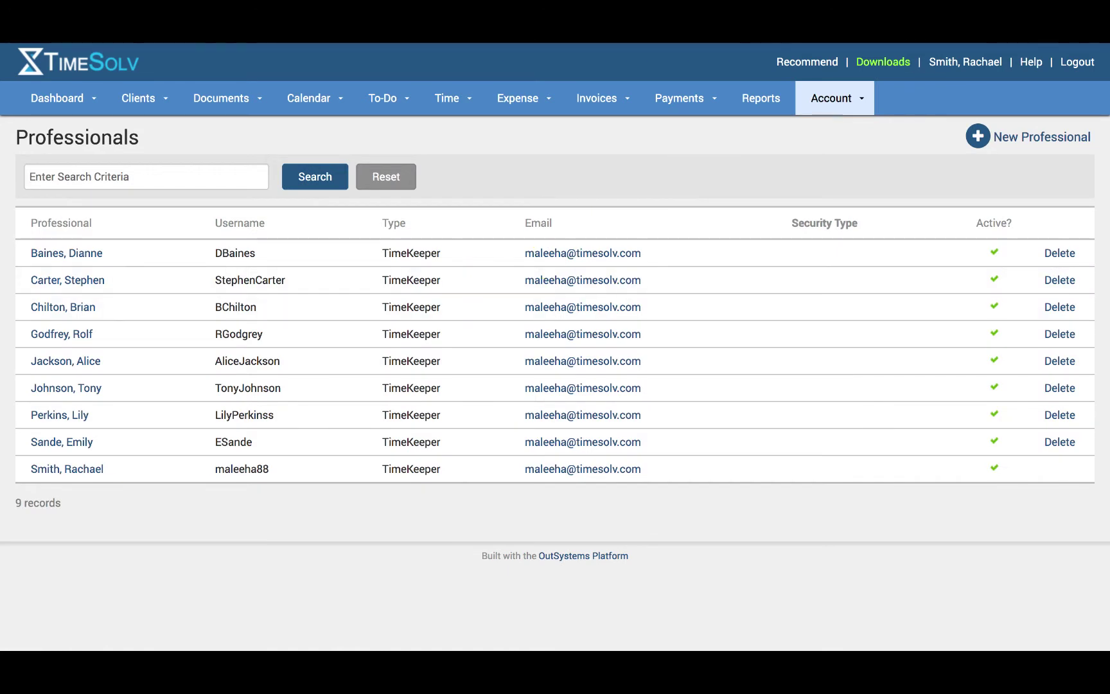
- Start a new professional and enter their first name, last name, e-mail and username
{"action": "left_click", "coordinate": [1007, 134]}
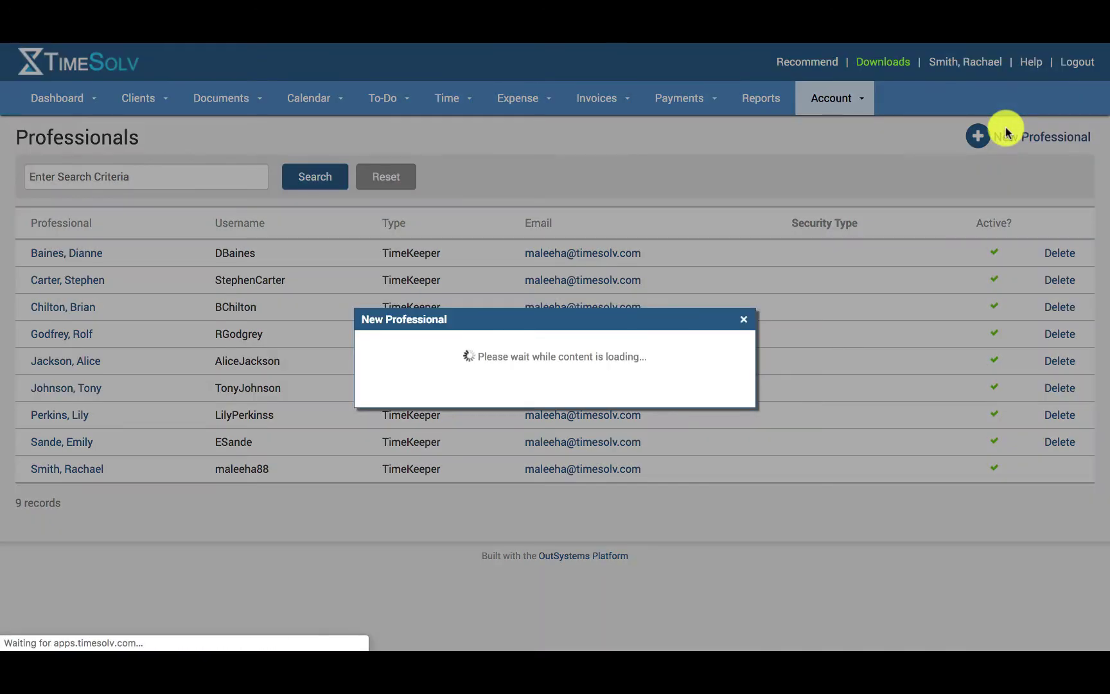
{"action": "type", "text": "John"}
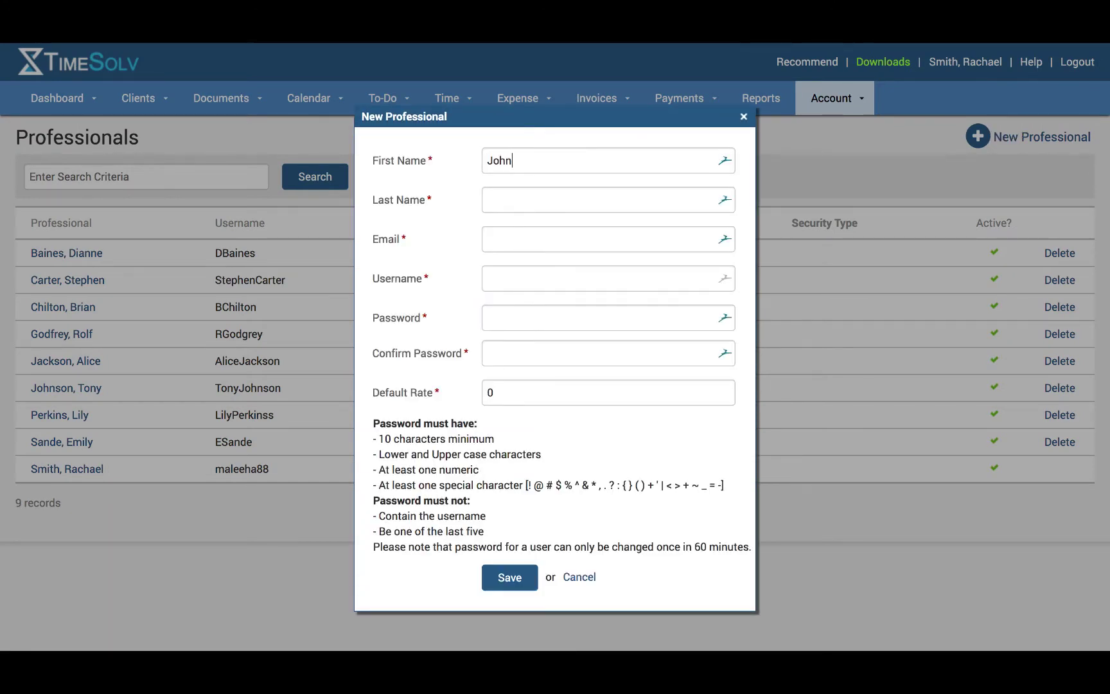
{"action": "left_click", "coordinate": [495, 199]}
{"action": "type", "text": "Smith"}
{"action": "left_click", "coordinate": [494, 239]}
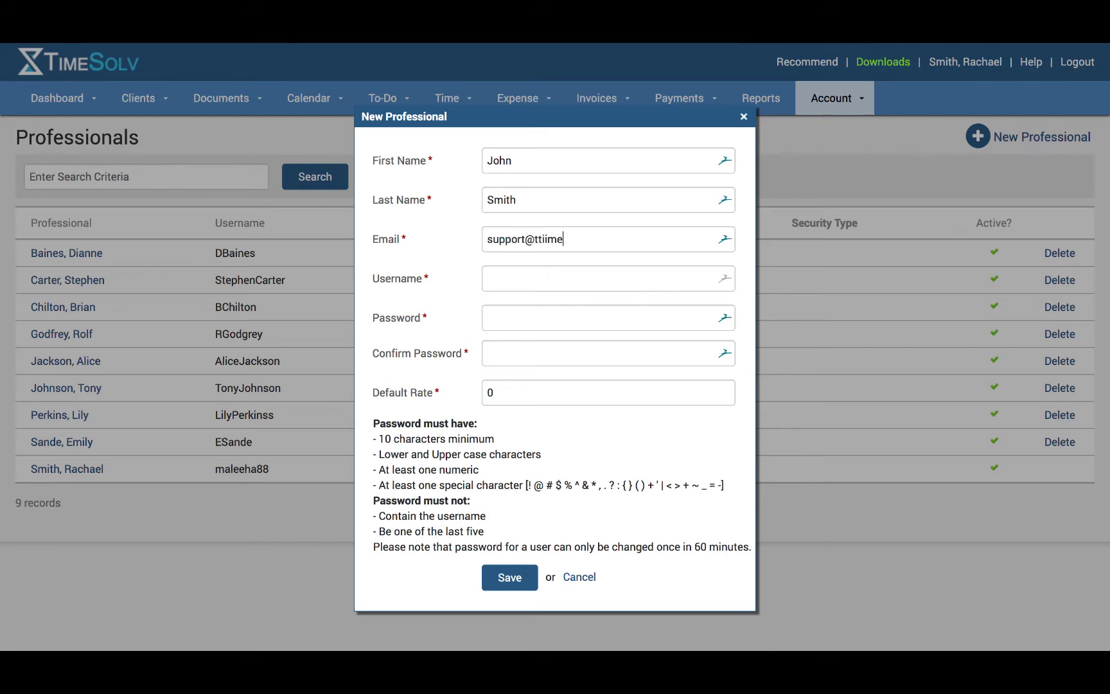
{"action": "key", "text": "Tab"}
{"action": "type", "text": "JohnSmith"}
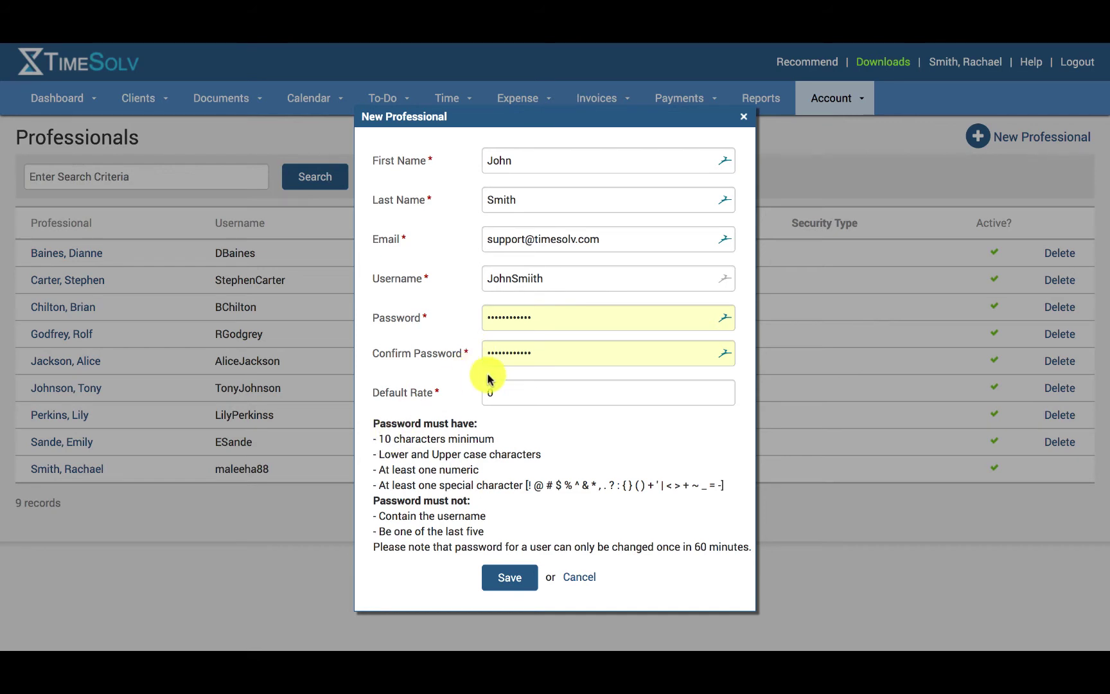
- Set the default rate to 150 and save the new professional
{"action": "double_click", "coordinate": [520, 391]}
{"action": "type", "text": "150"}
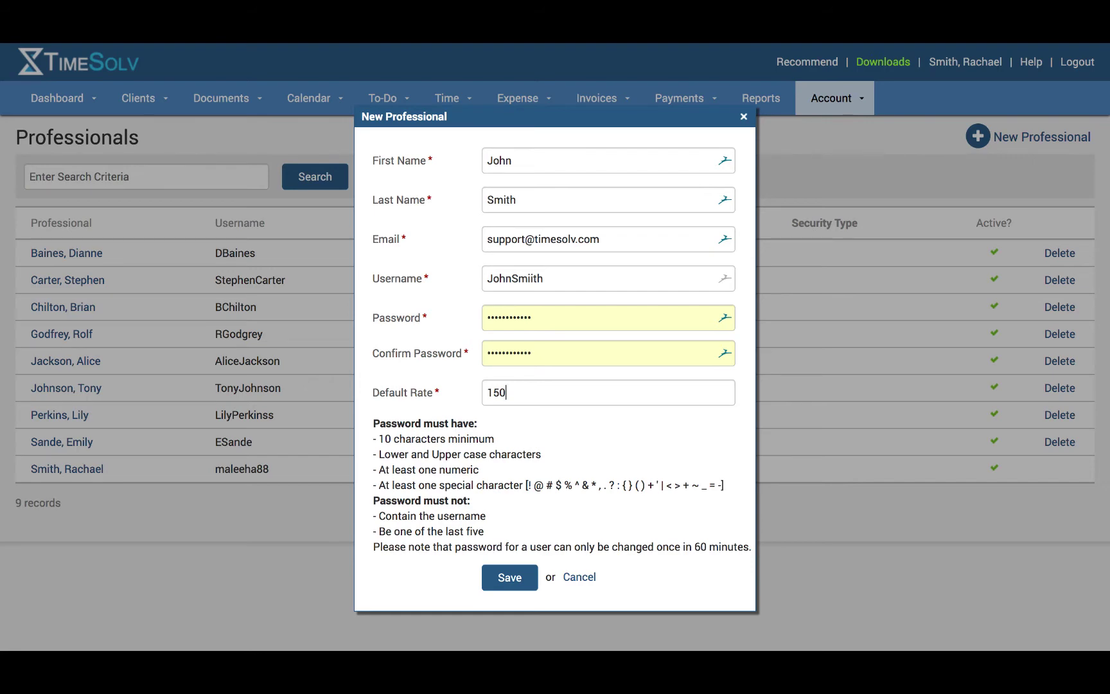
{"action": "left_click", "coordinate": [507, 576]}
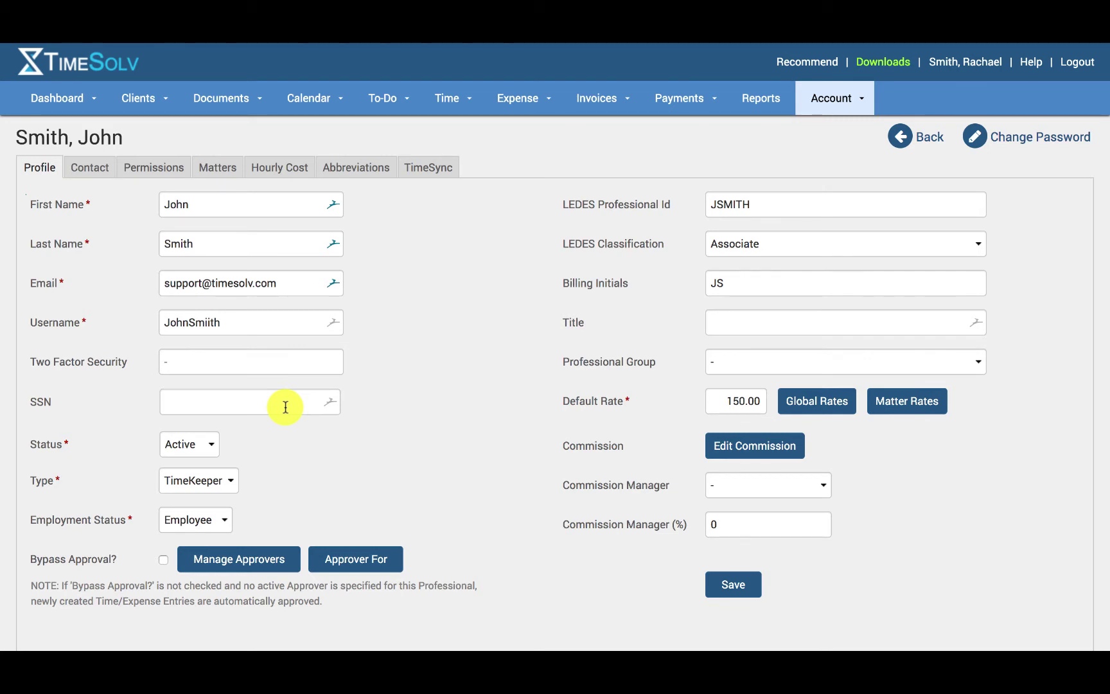
- Confirm status Active, type TimeKeeper and employment status Employee, leaving them unchanged
{"action": "left_click", "coordinate": [193, 444]}
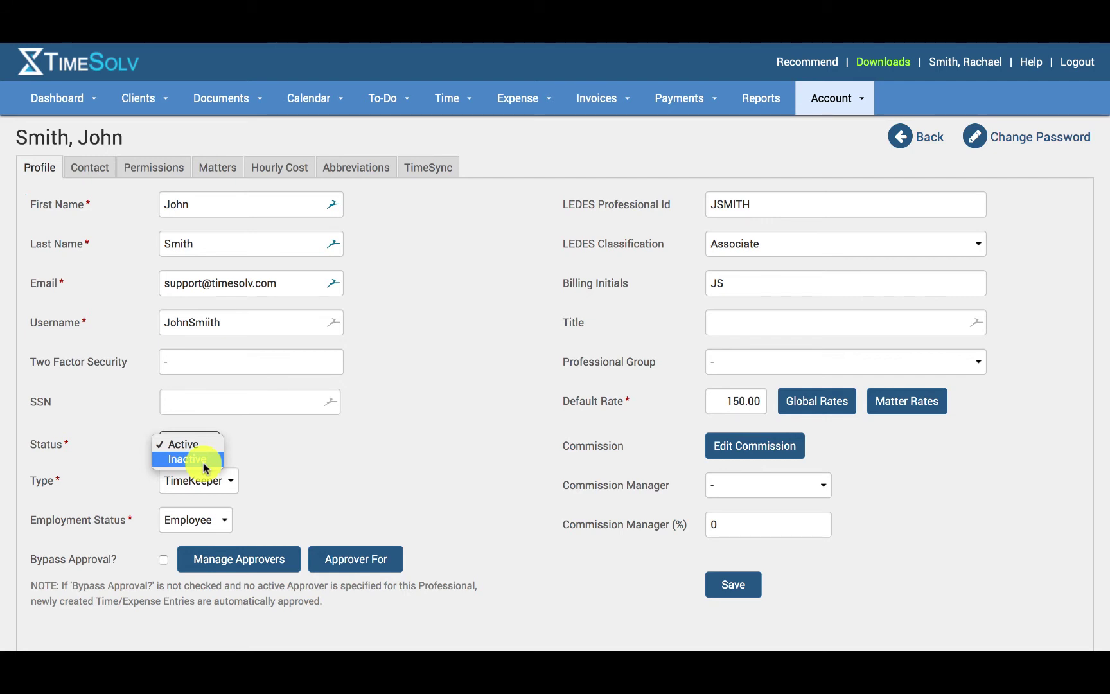
{"action": "left_click", "coordinate": [206, 483]}
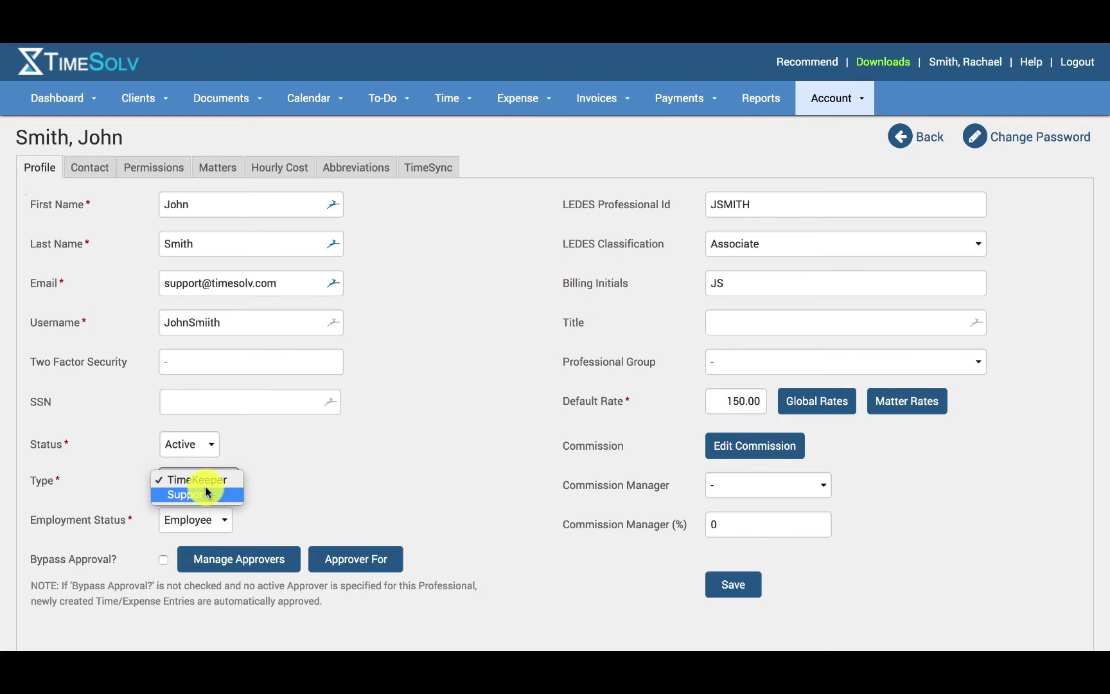
{"action": "left_click", "coordinate": [188, 525]}
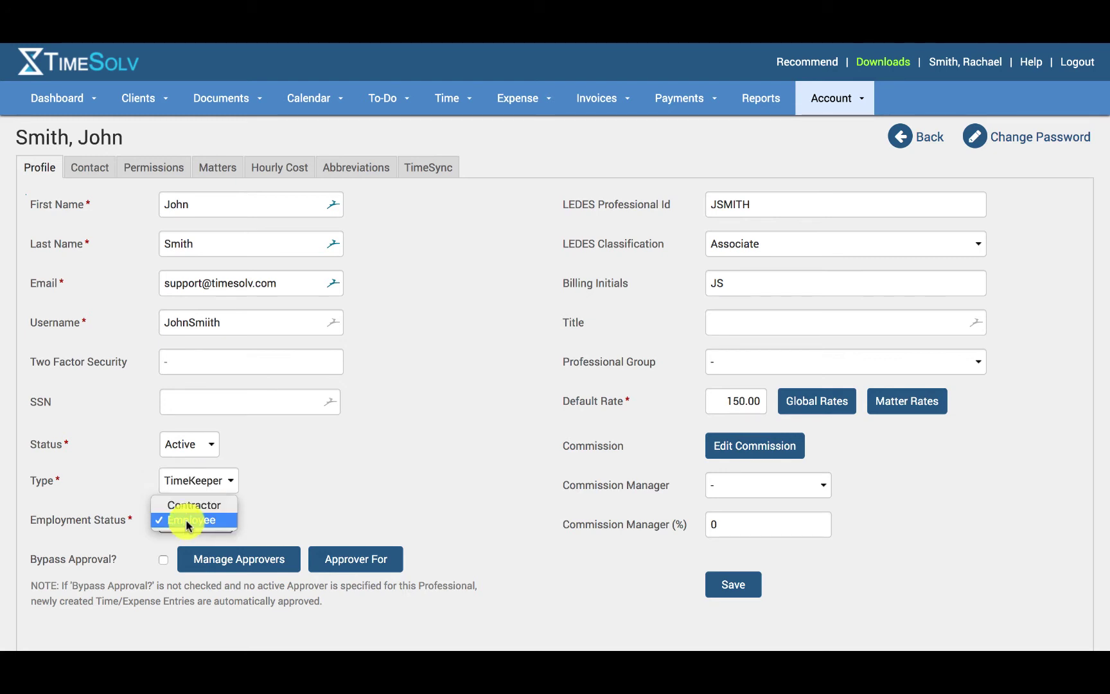
{"action": "left_click", "coordinate": [313, 510]}
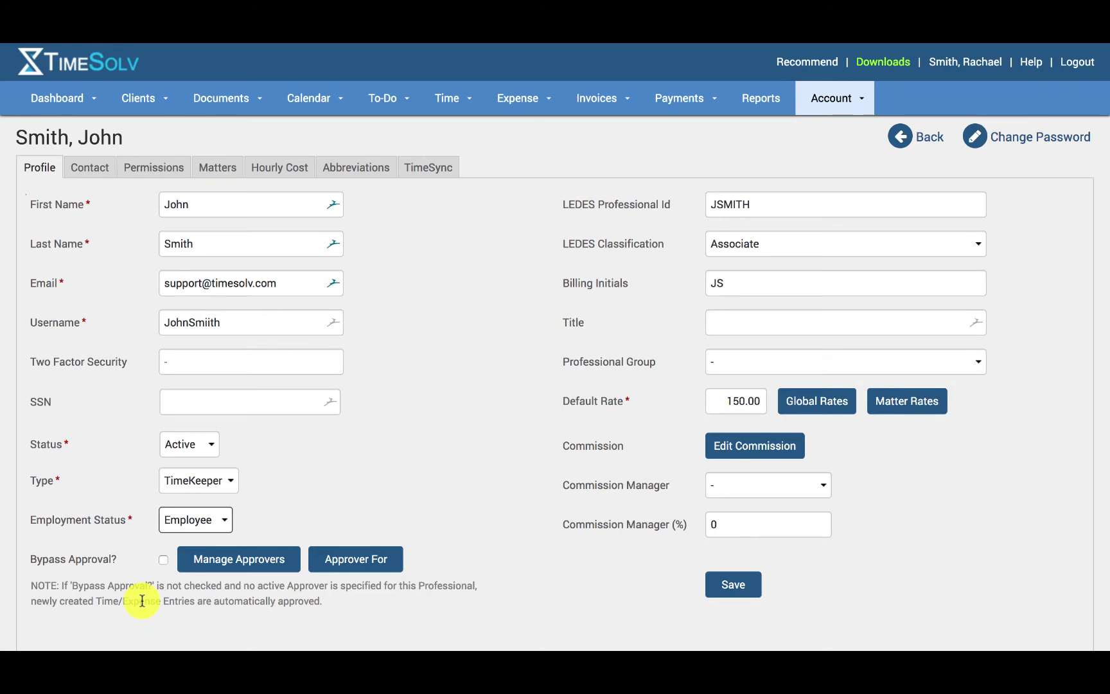
- Review the Manage Approvers window and close it without adding an approver
{"action": "left_click", "coordinate": [244, 570]}
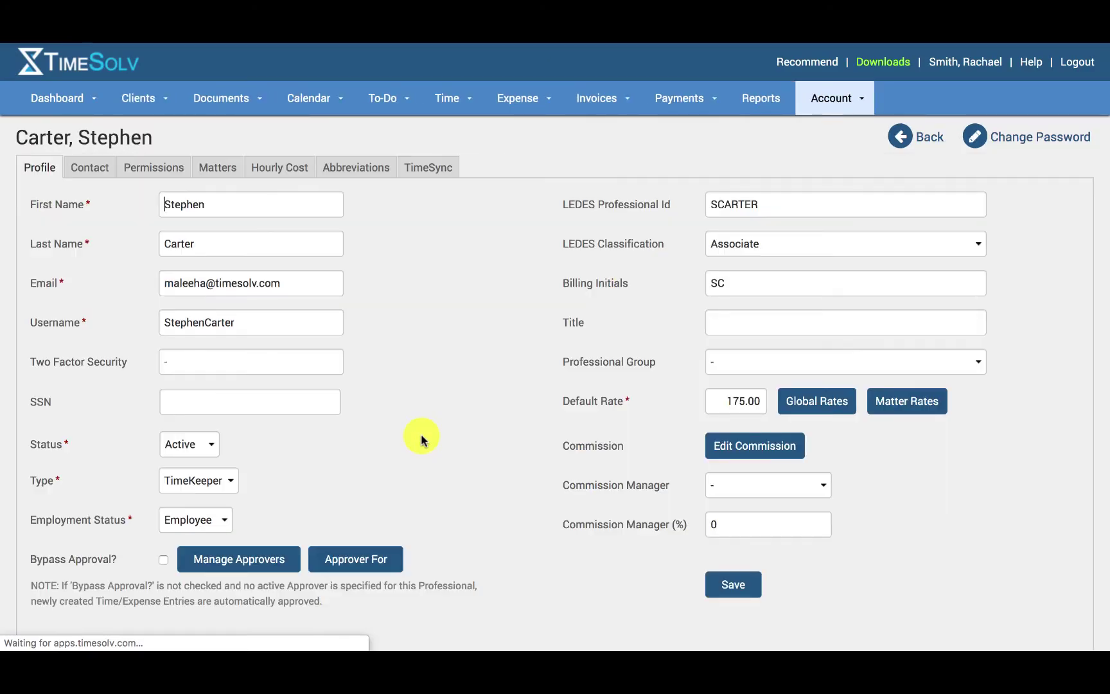
{"action": "left_click", "coordinate": [357, 557]}
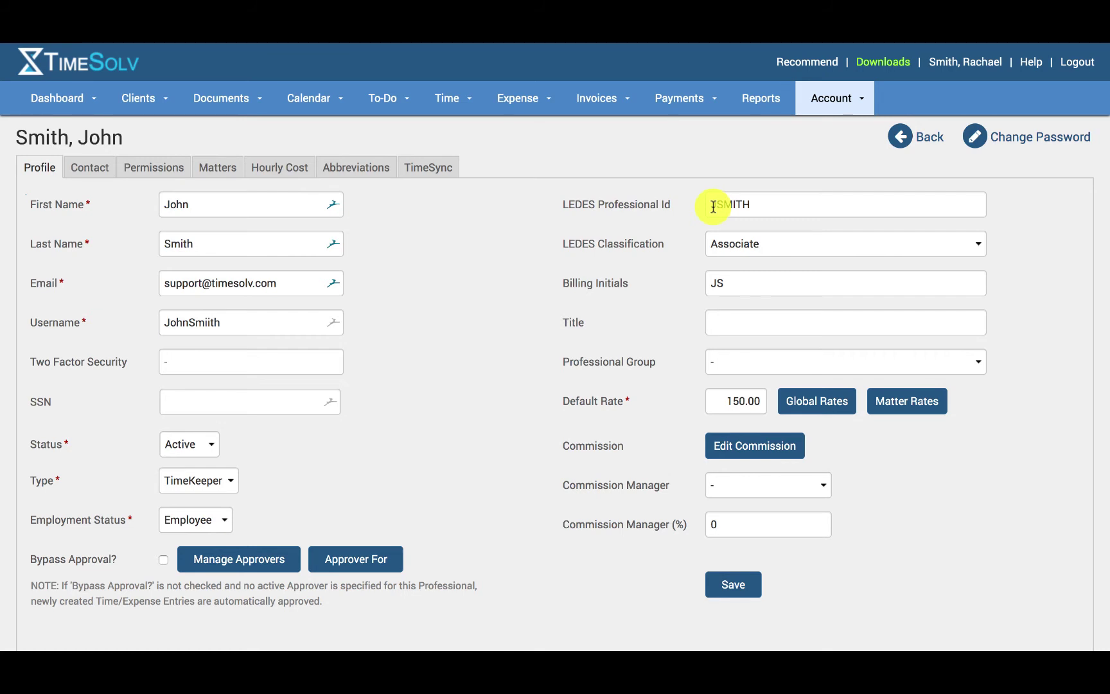
- Leave the LEDES classification as Associate and enter billing initials JS
{"action": "double_click", "coordinate": [713, 207]}
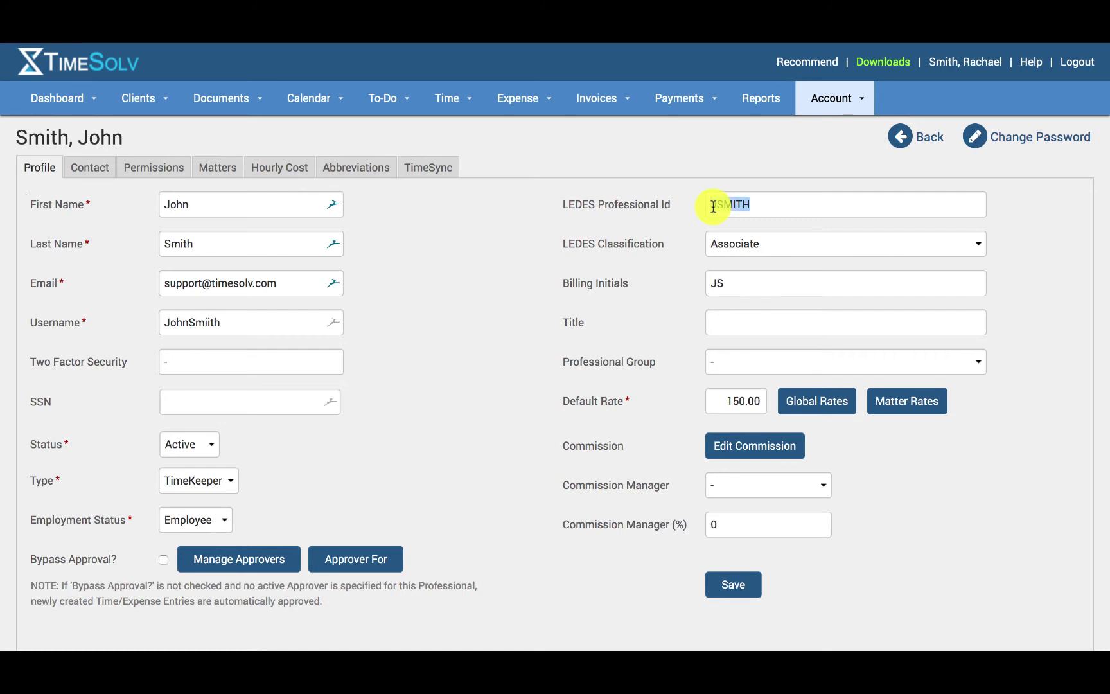
{"action": "left_click", "coordinate": [661, 255]}
{"action": "double_click", "coordinate": [768, 194]}
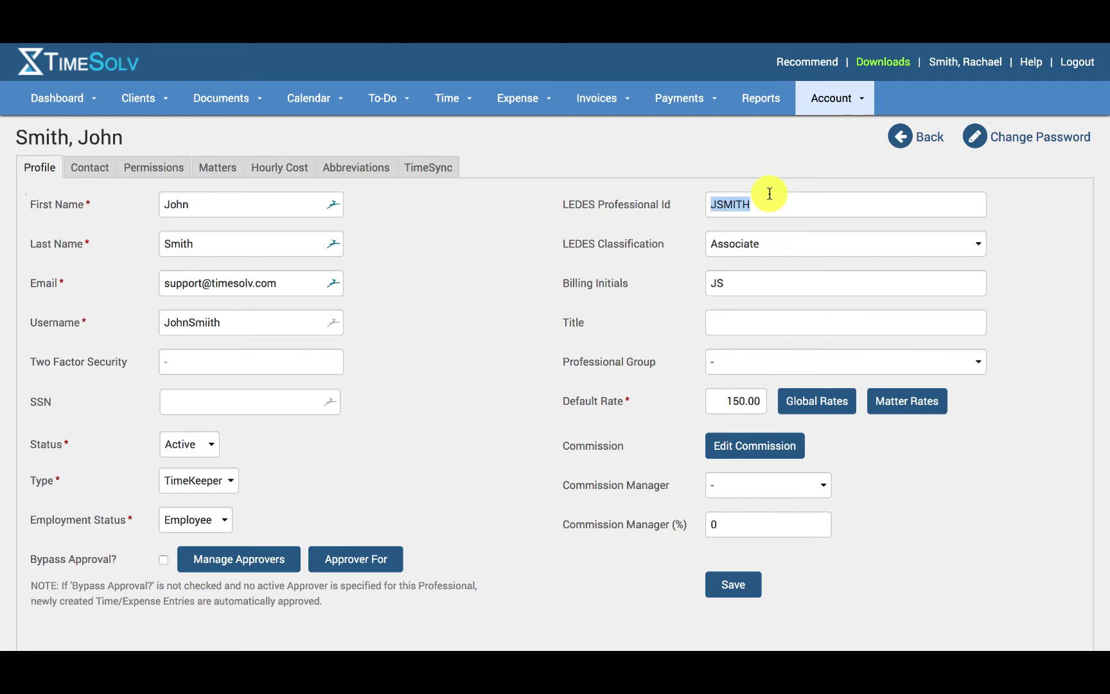
{"action": "left_click", "coordinate": [663, 246]}
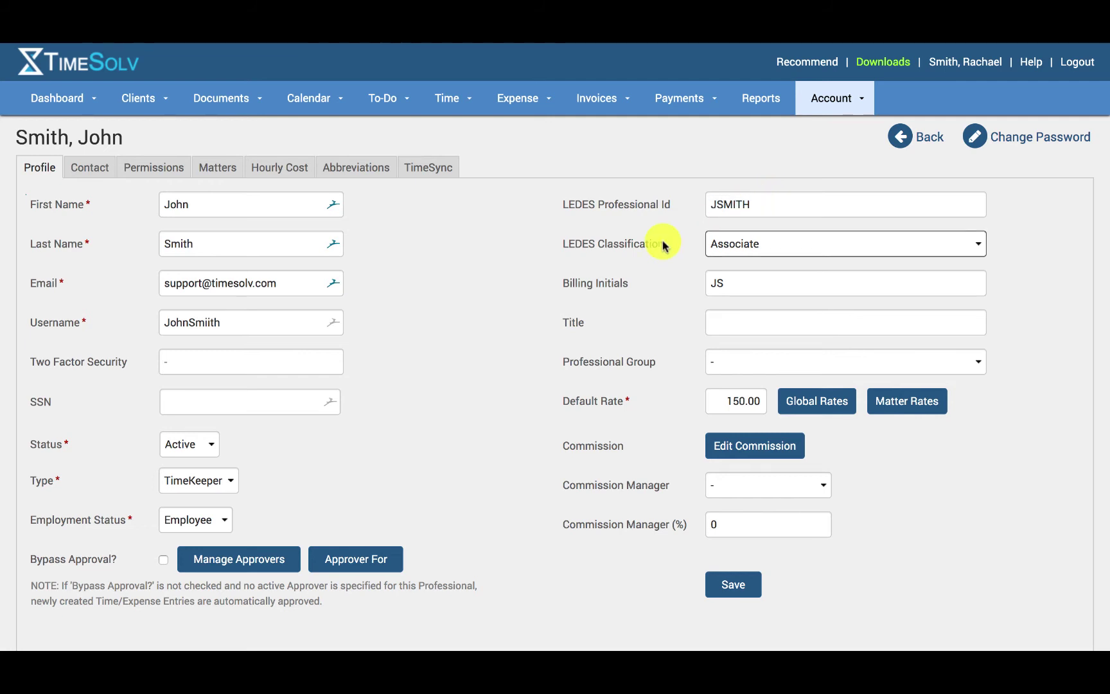
{"action": "left_click", "coordinate": [767, 253]}
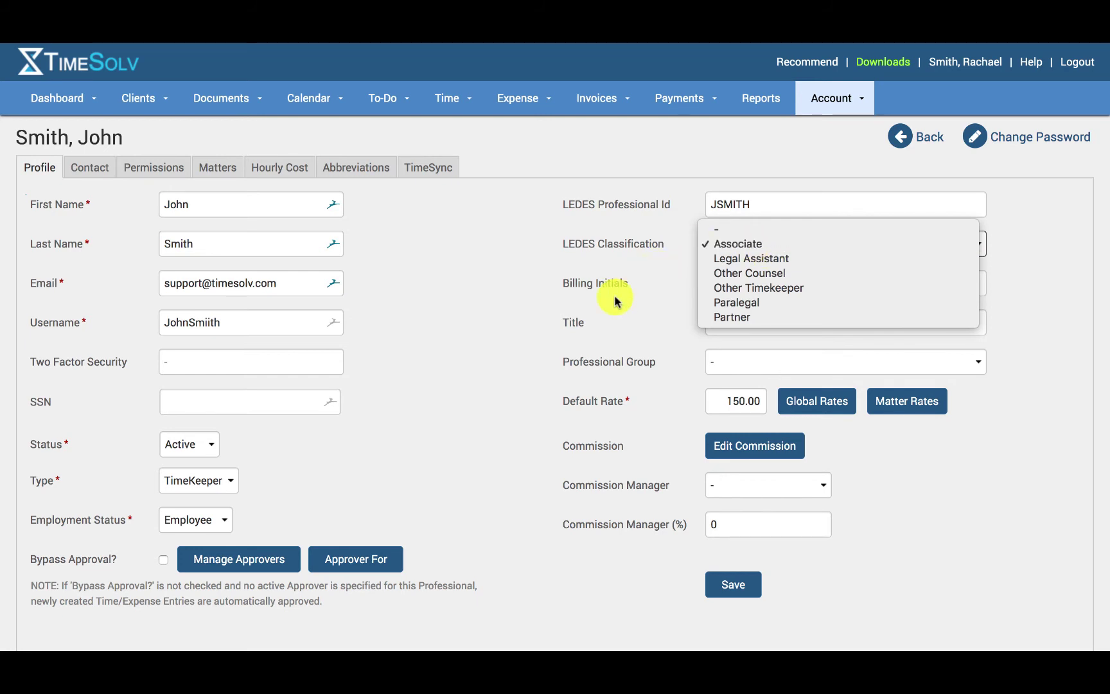
{"action": "left_click", "coordinate": [727, 282]}
{"action": "type", "text": "JS"}
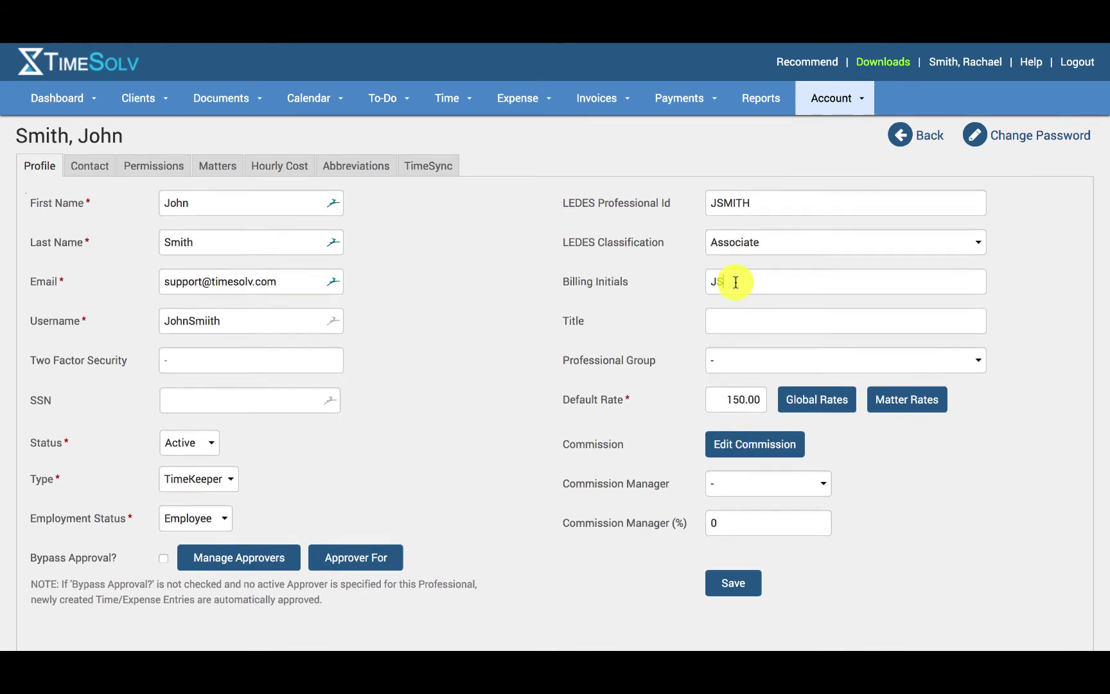
- Choose Pro bono as the timekeeper's Professional Group
{"action": "scroll", "coordinate": [735, 281], "scroll_direction": "down", "scroll_amount": 1}
{"action": "left_click", "coordinate": [729, 298]}
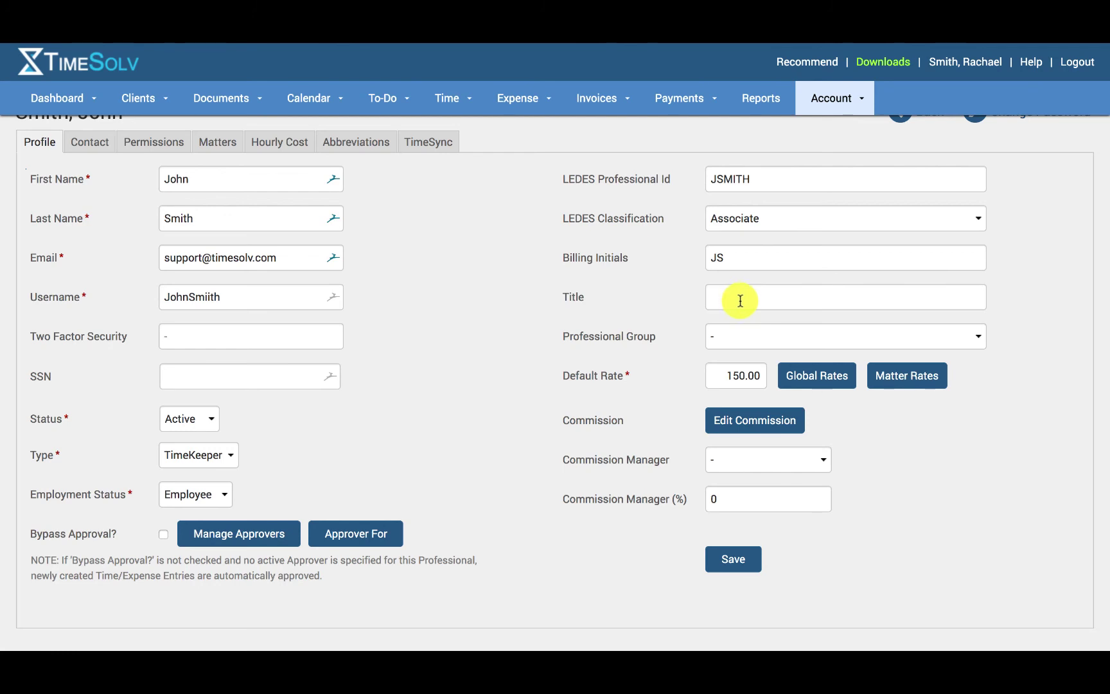
{"action": "left_click", "coordinate": [723, 340]}
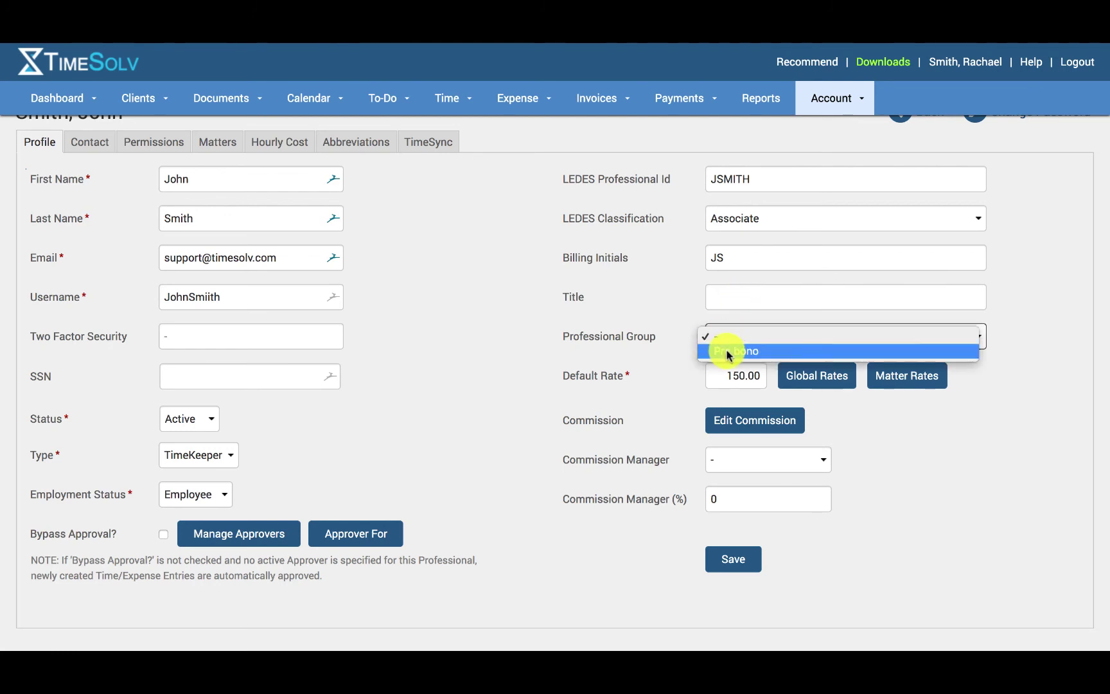
{"action": "left_click", "coordinate": [728, 352]}
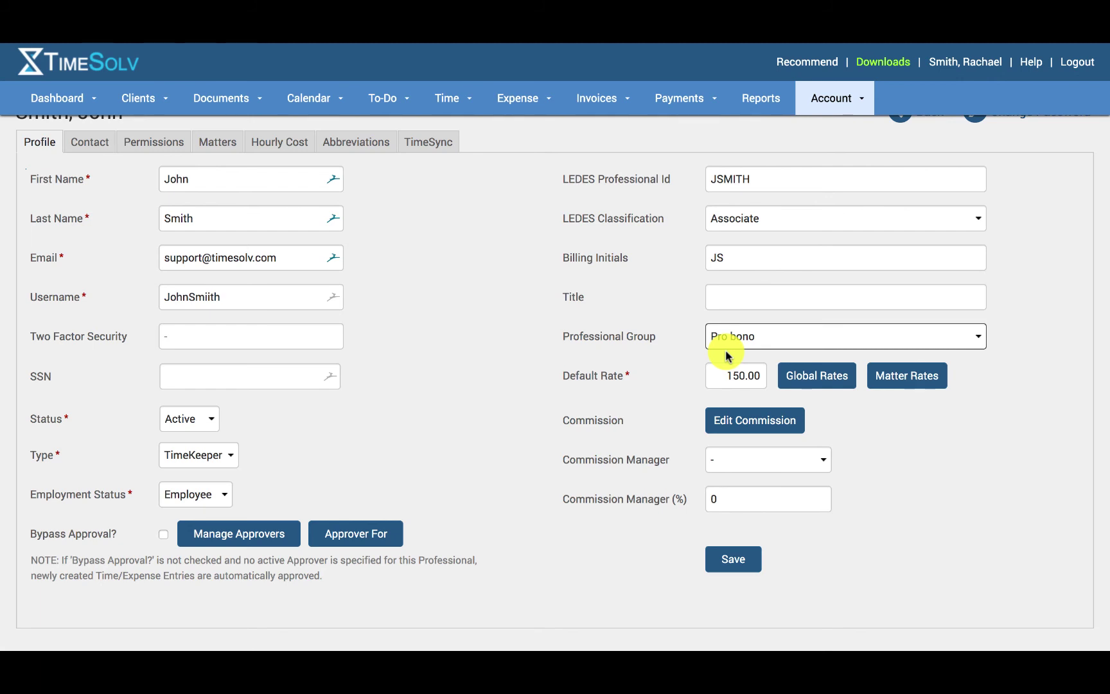
{"action": "left_click", "coordinate": [727, 377]}
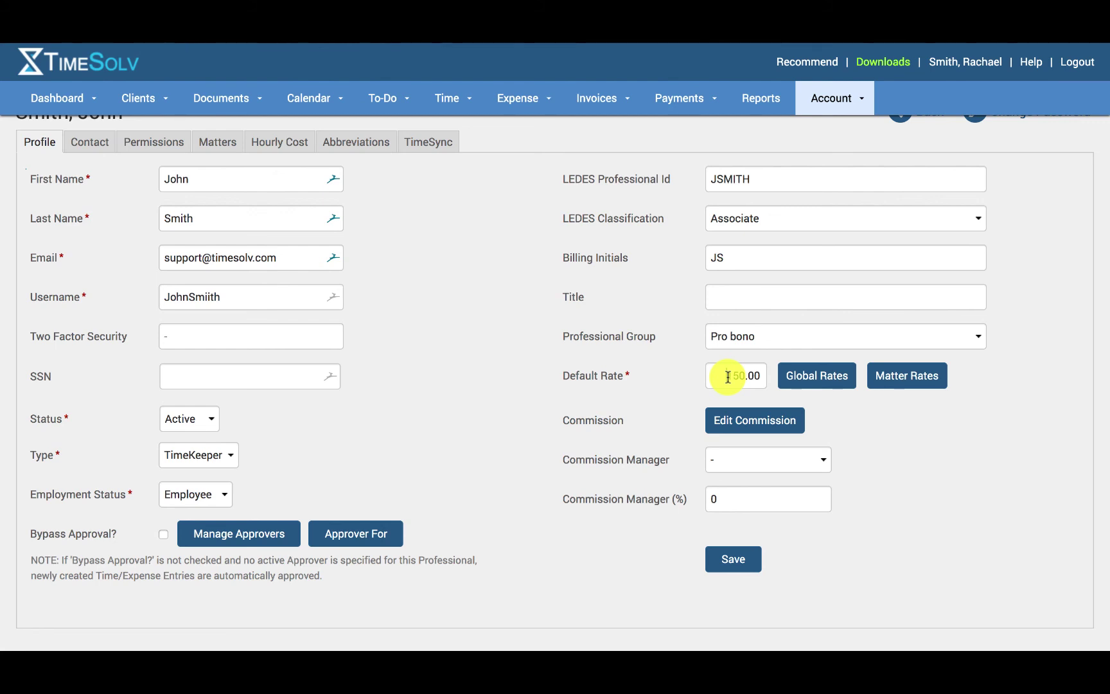
{"action": "left_click", "coordinate": [817, 375]}
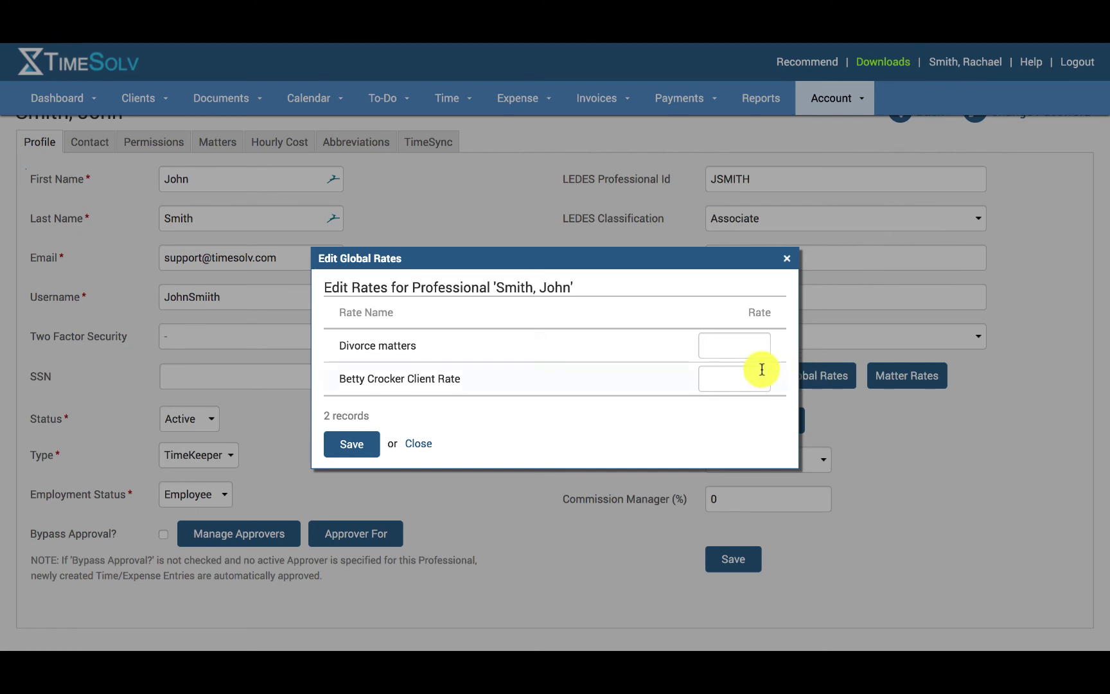
{"action": "key", "text": "Escape"}
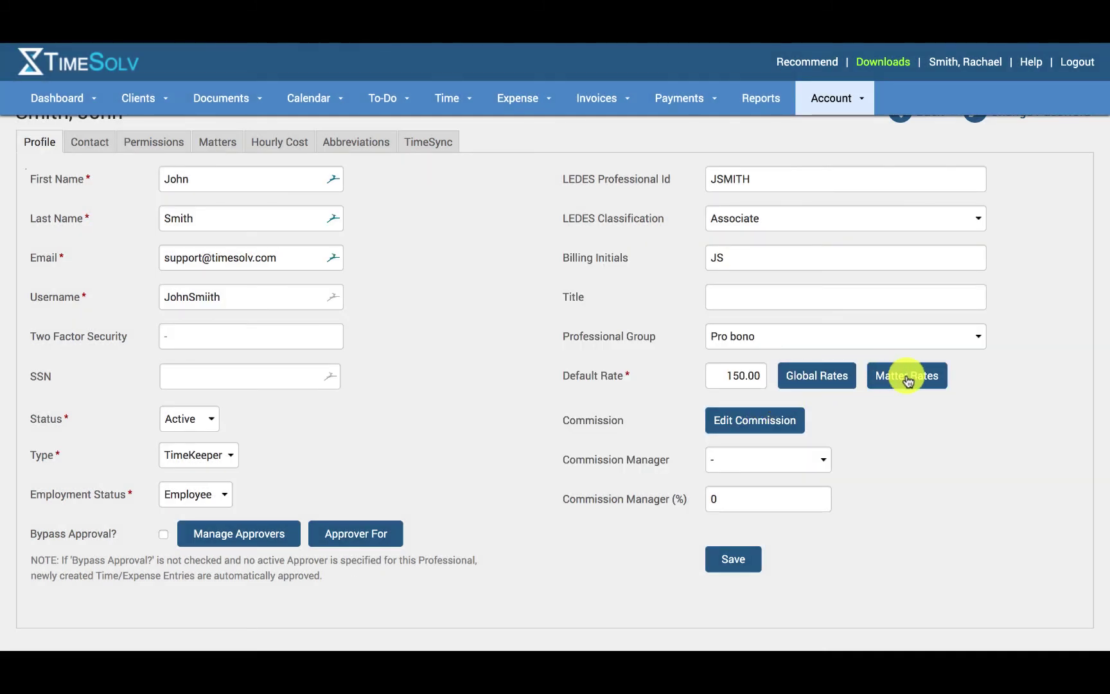
{"action": "left_click", "coordinate": [908, 379]}
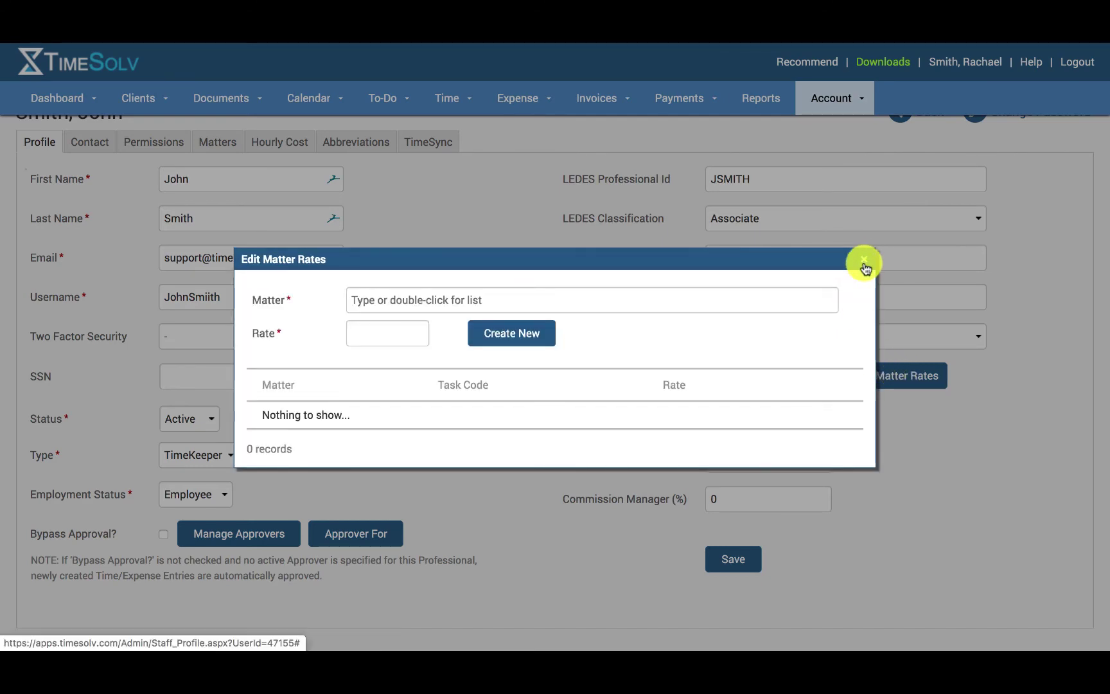
{"action": "left_click", "coordinate": [864, 262]}
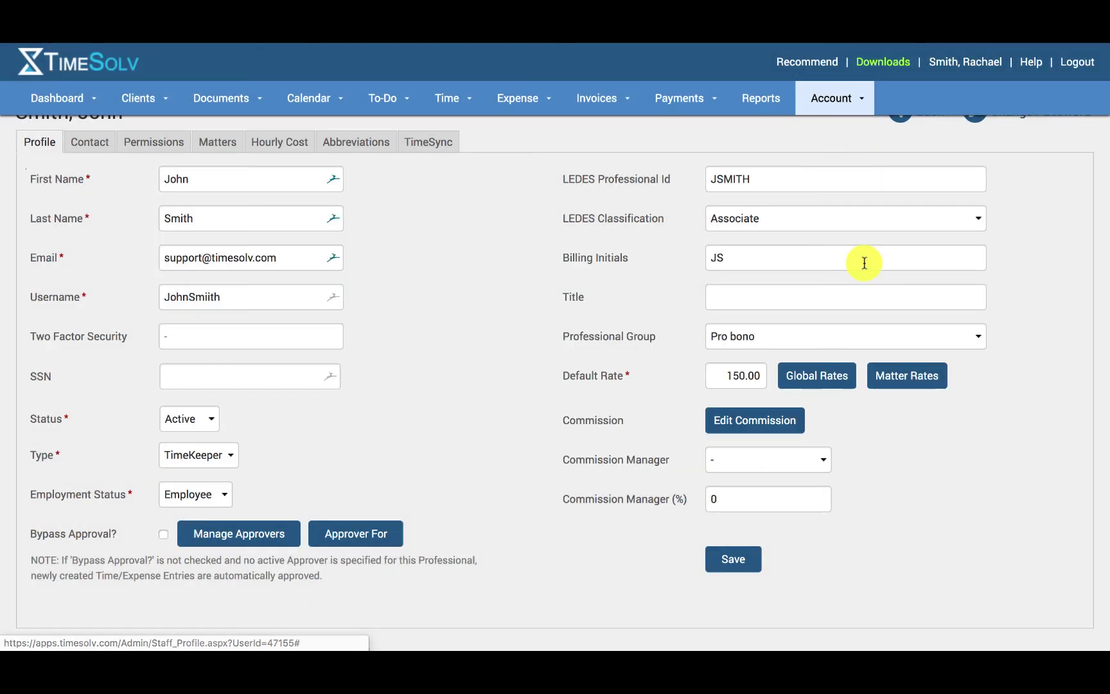
{"action": "left_click", "coordinate": [752, 427]}
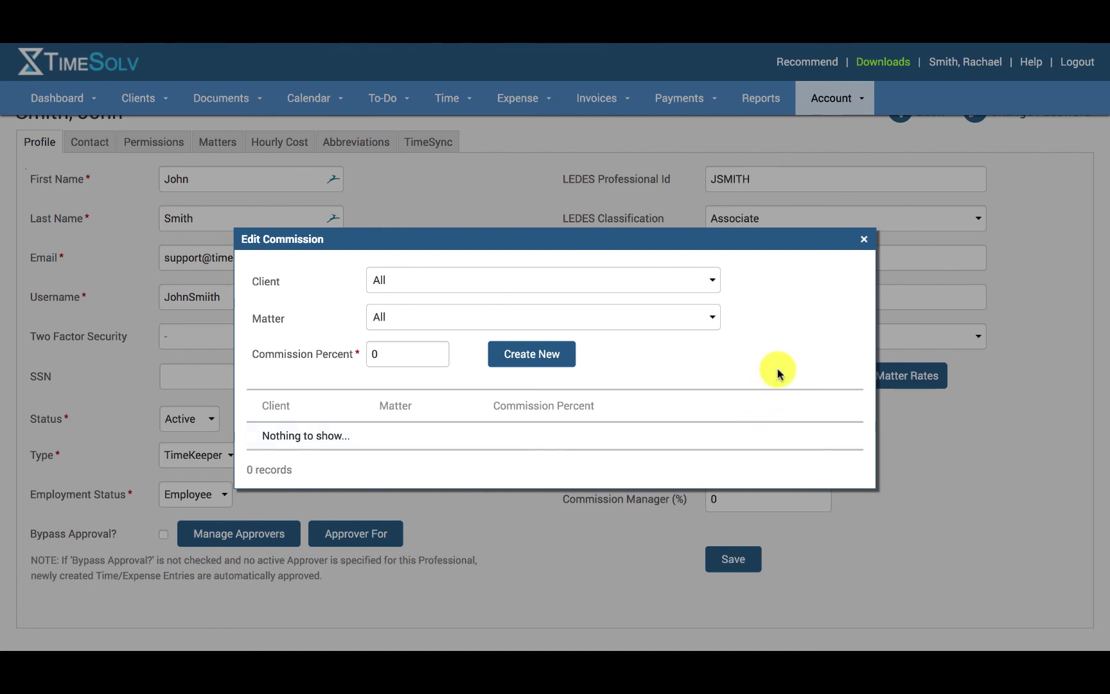
{"action": "left_click", "coordinate": [500, 295]}
{"action": "left_click", "coordinate": [502, 295]}
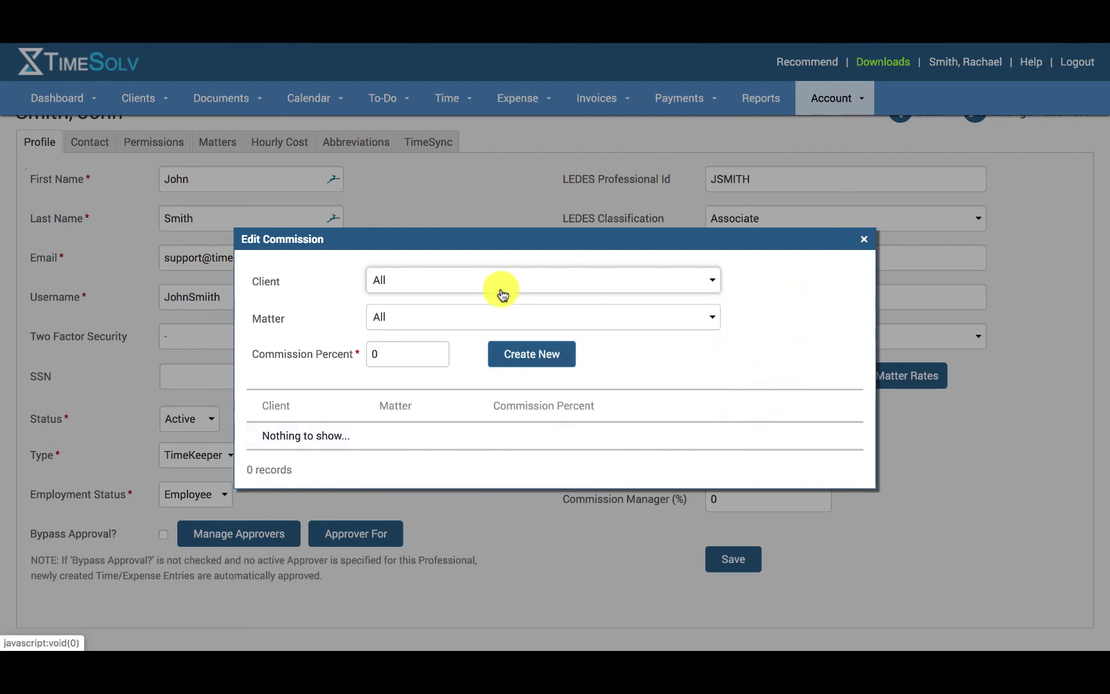
{"action": "left_click", "coordinate": [475, 325]}
{"action": "left_click", "coordinate": [354, 320]}
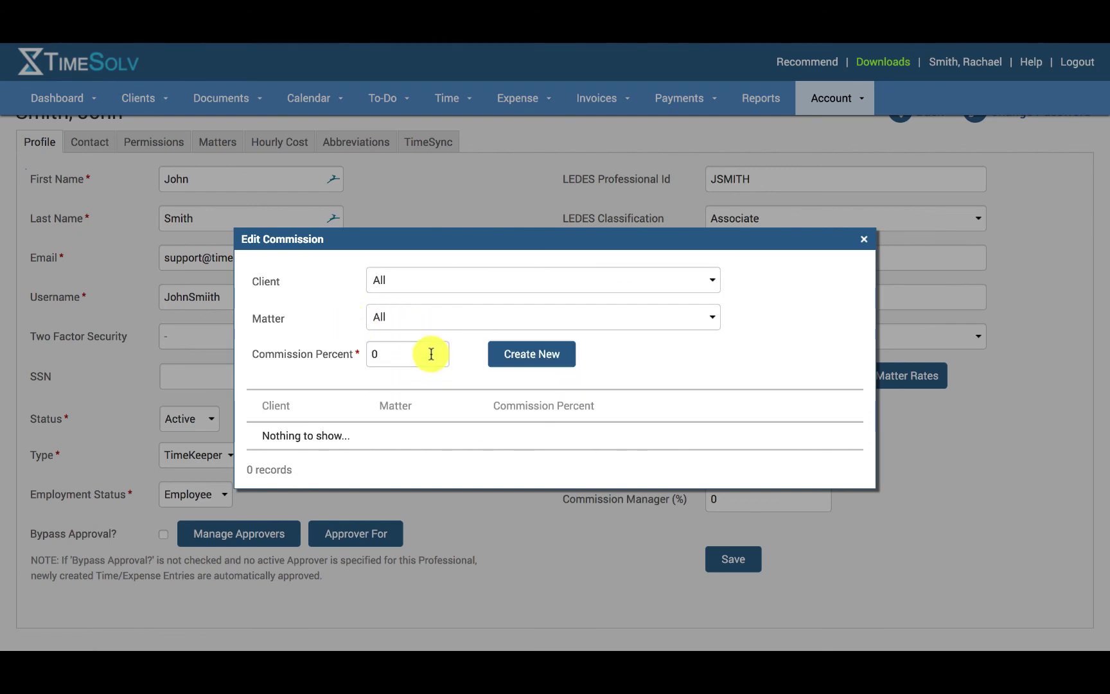
{"action": "left_click", "coordinate": [865, 240]}
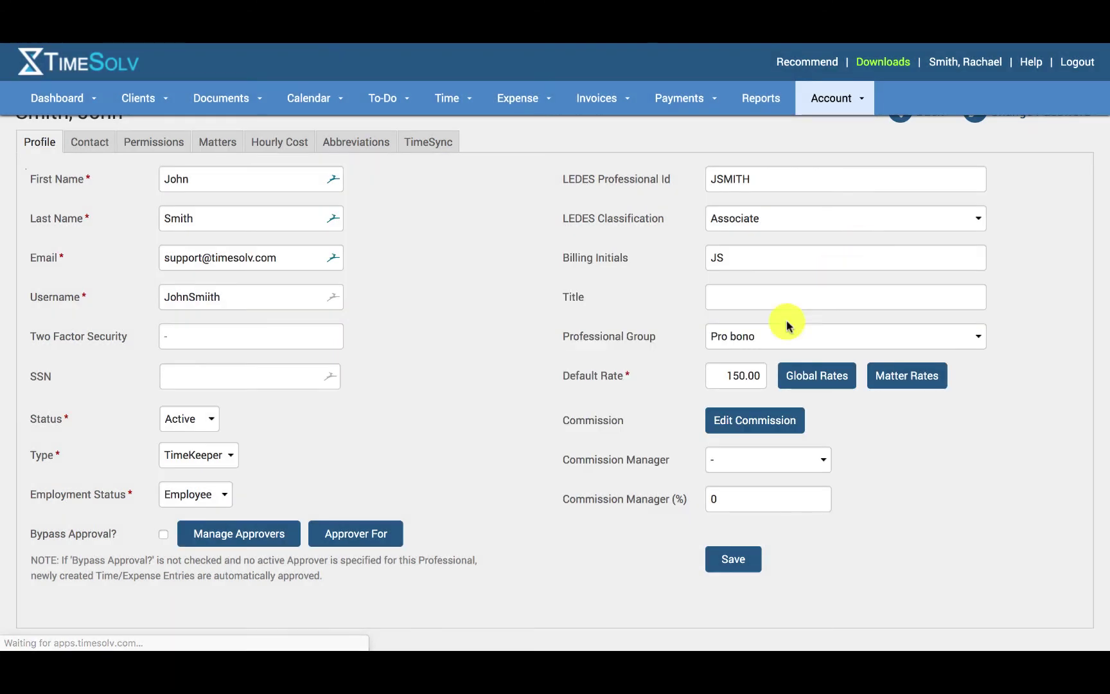
{"action": "scroll", "coordinate": [682, 426], "scroll_direction": "down", "scroll_amount": 1}
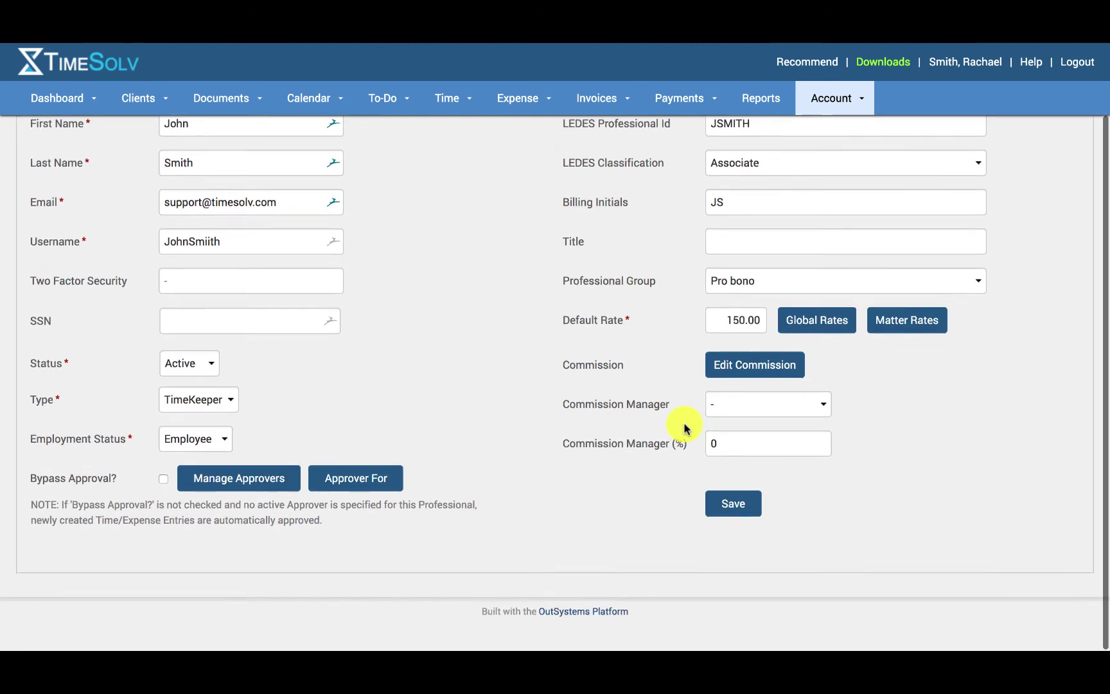
{"action": "left_click", "coordinate": [765, 414]}
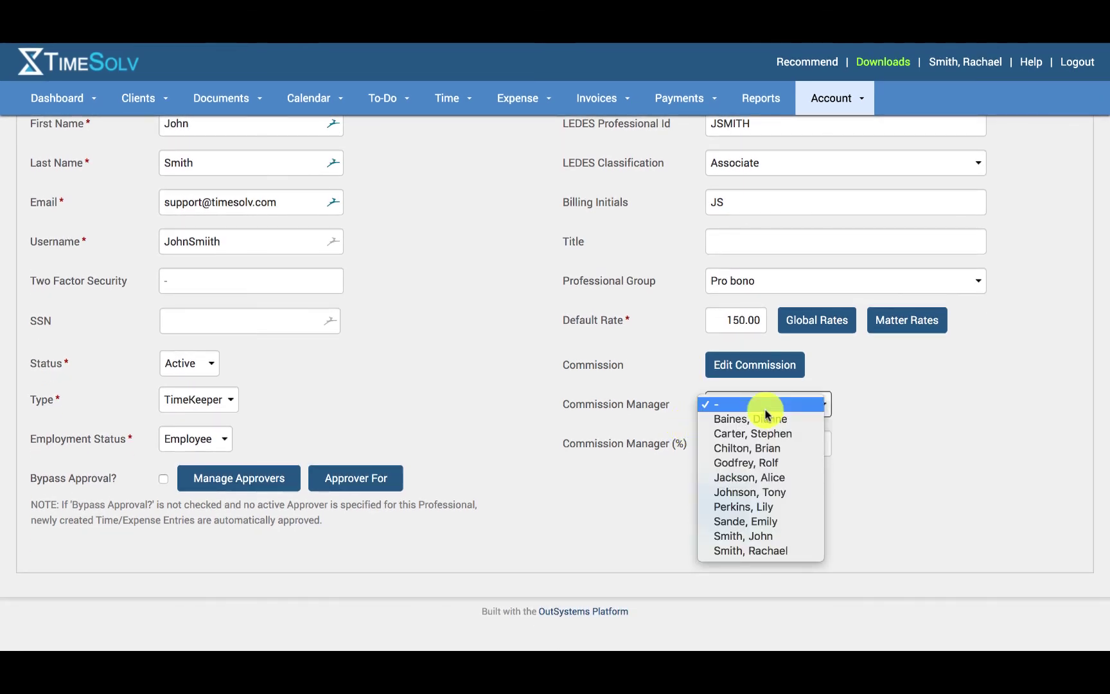
{"action": "left_click", "coordinate": [765, 406]}
{"action": "left_click", "coordinate": [804, 443]}
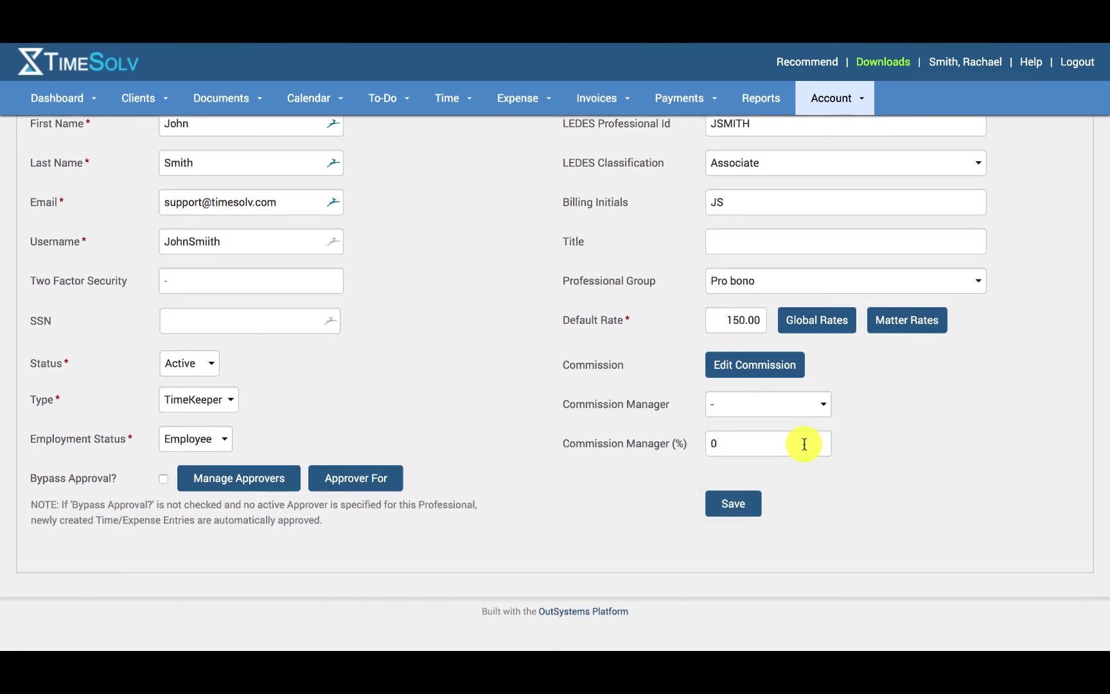